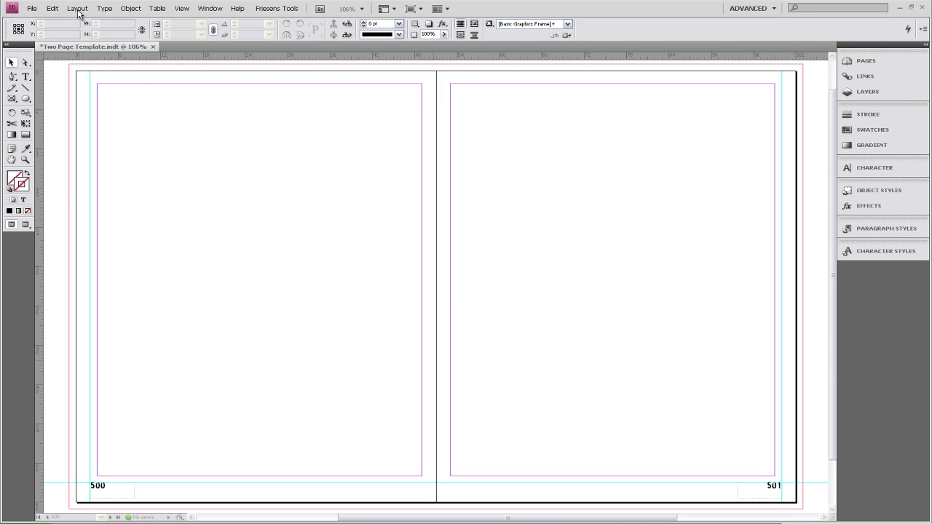
Divide both pages of the spread into four columns within the margins
left_click(77, 9)
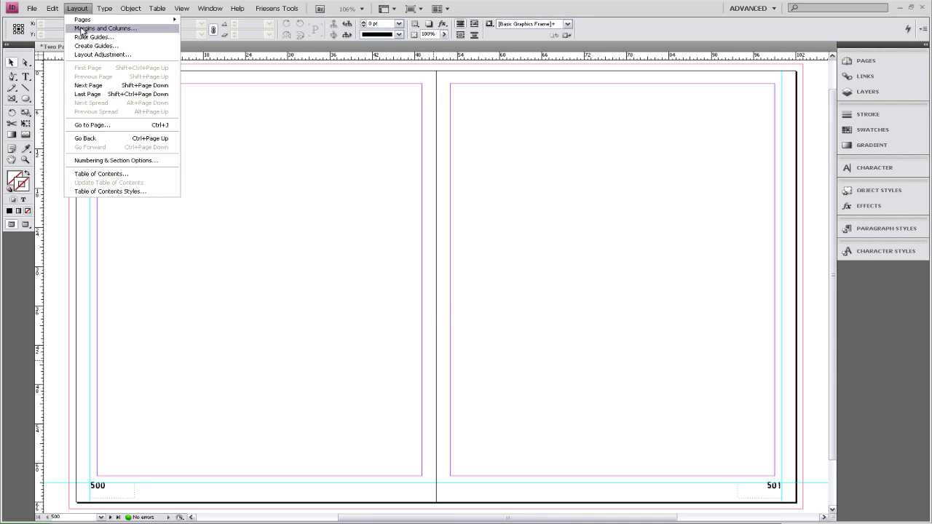
left_click(82, 29)
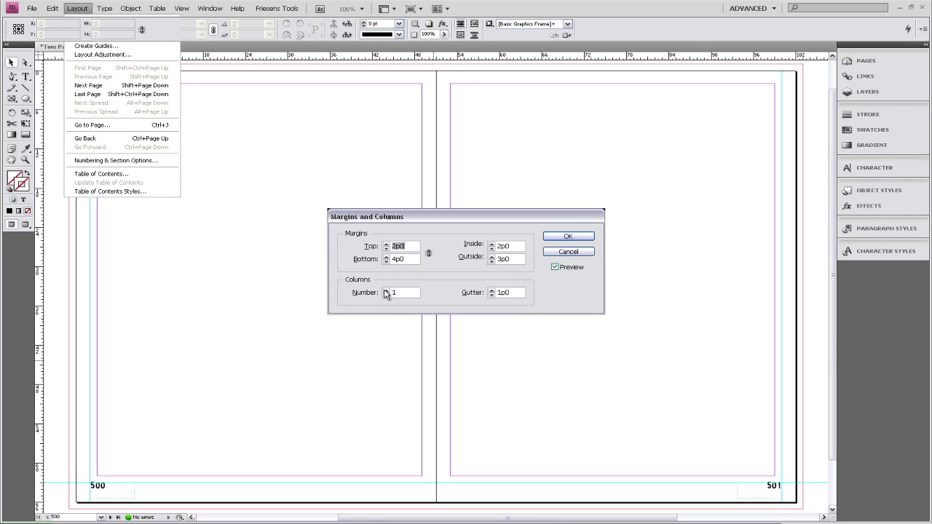
left_click(386, 290)
left_click(385, 290)
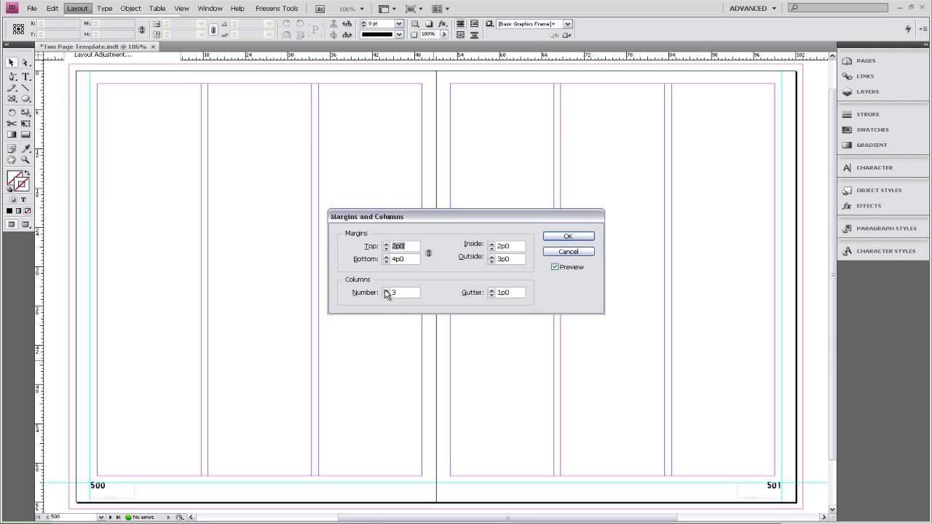
left_click(386, 291)
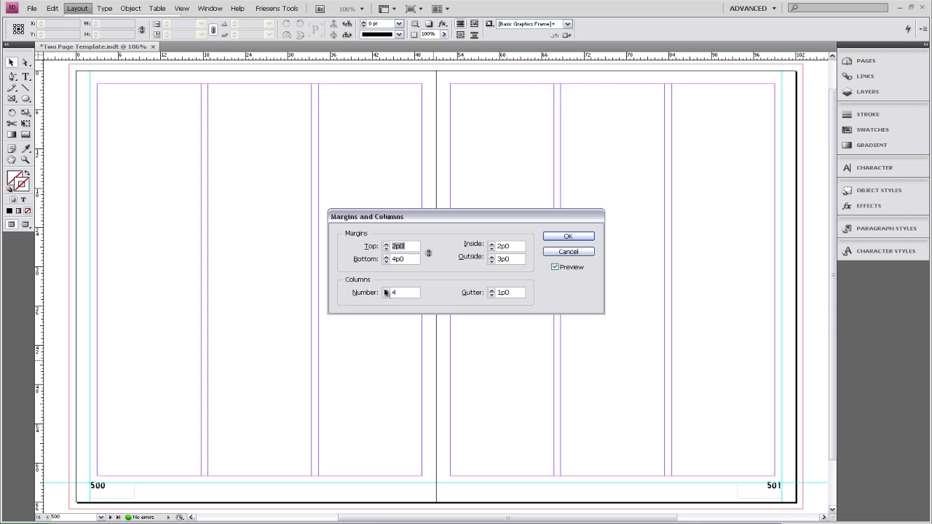
left_click(568, 236)
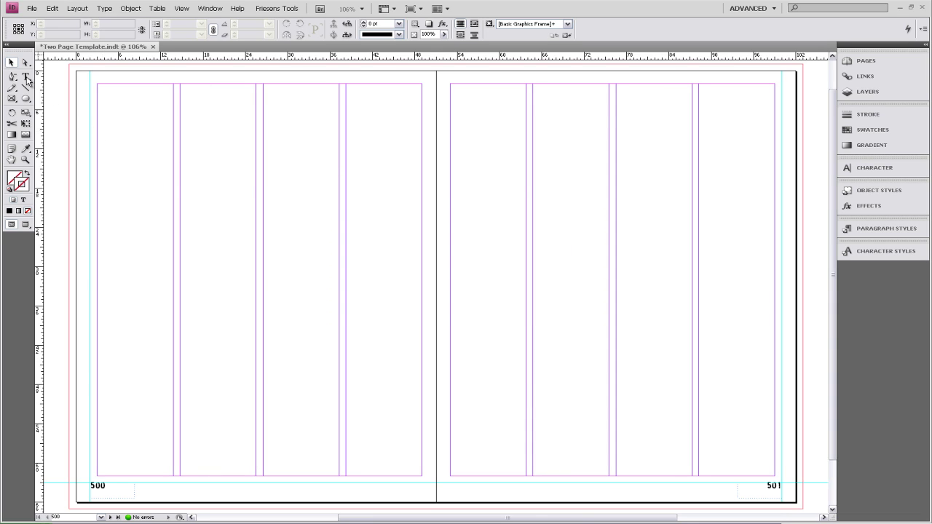
Draw a text frame about 25 picas wide in the upper part of page 500 and enter "Headline" in it
left_click(25, 78)
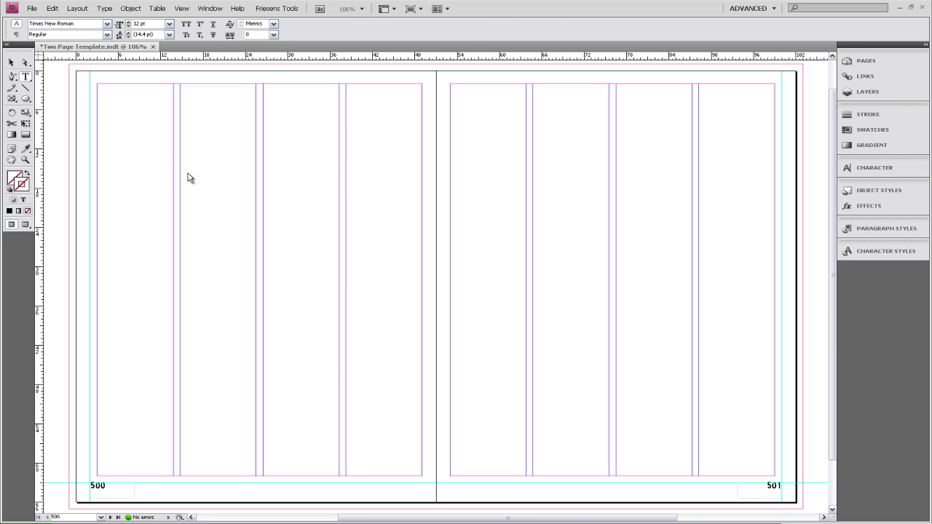
left_click_drag(187, 147, 343, 206)
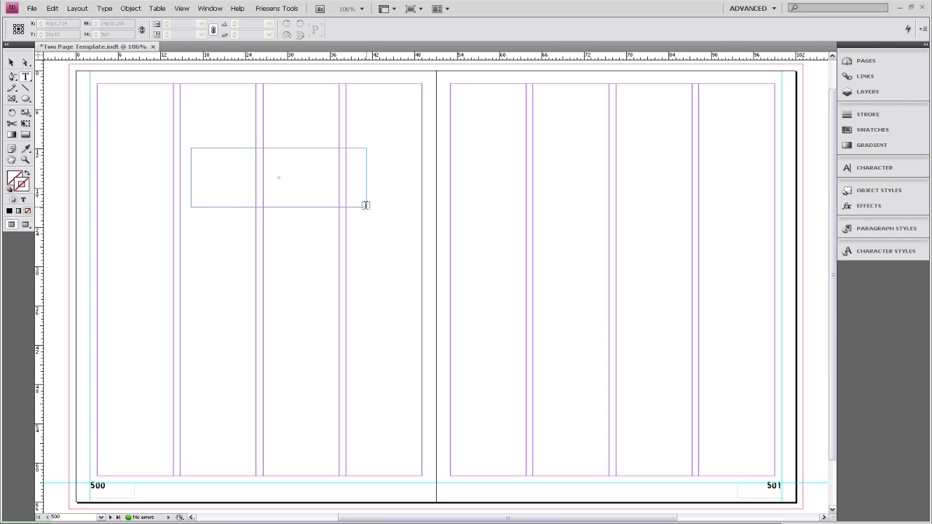
left_click(215, 149)
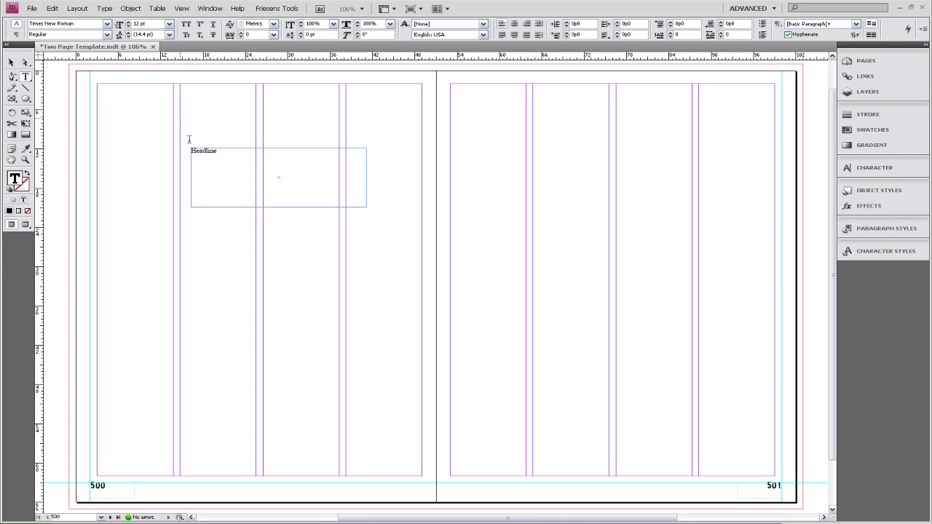
Set all of the Headline text in the AAABOVE font at 48 pt
key("ctrl+a")
left_click(107, 24)
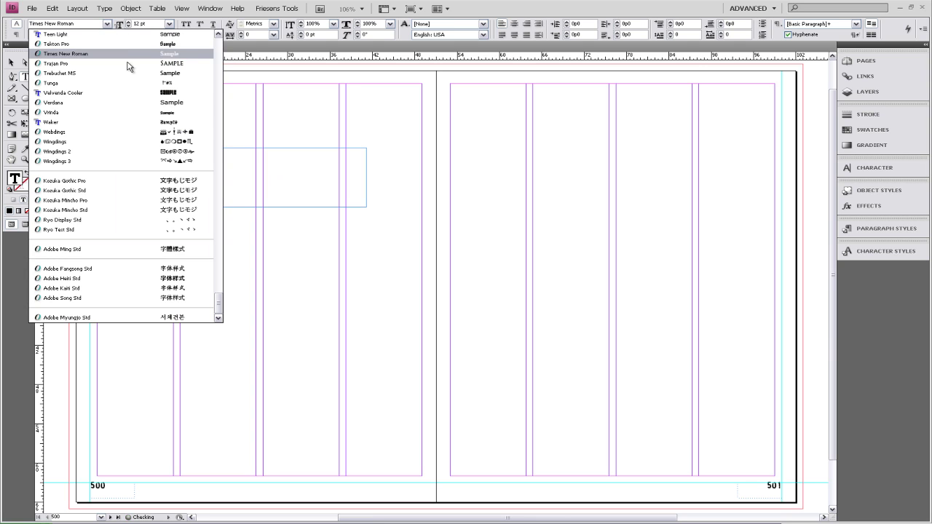
left_click_drag(218, 300, 219, 43)
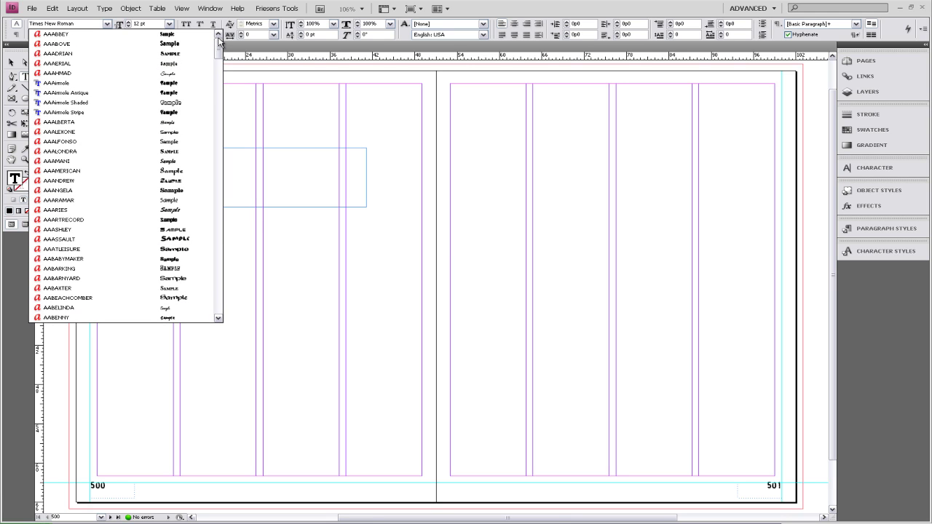
scroll(175, 45, "up", 1)
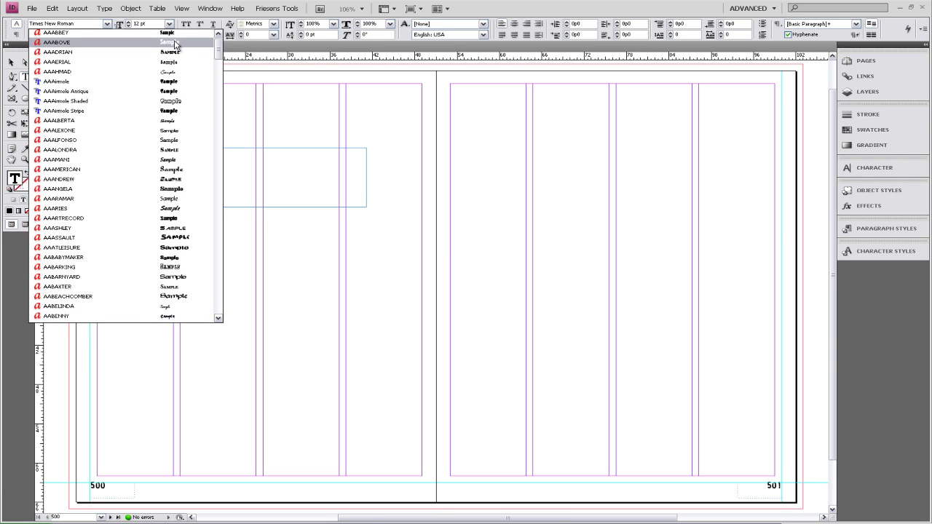
scroll(178, 44, "down", 1)
scroll(178, 42, "down", 1)
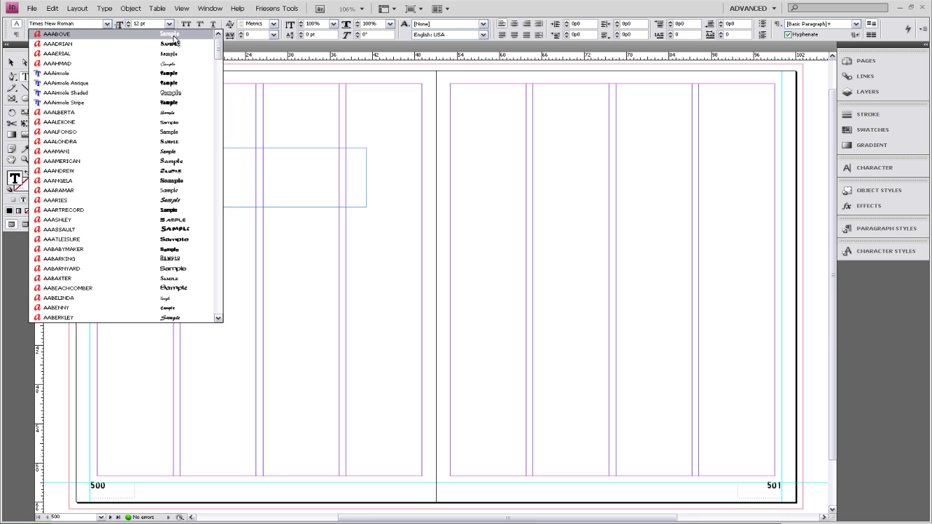
left_click(172, 34)
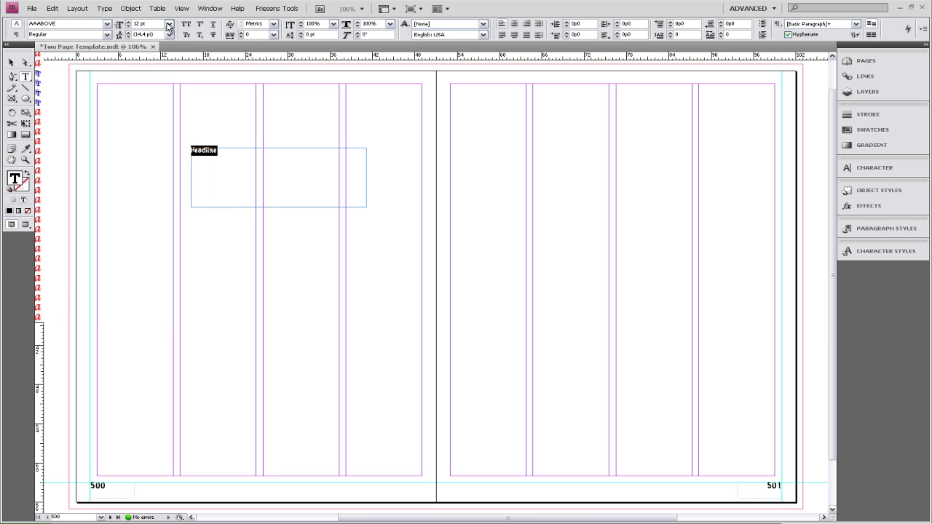
left_click(168, 25)
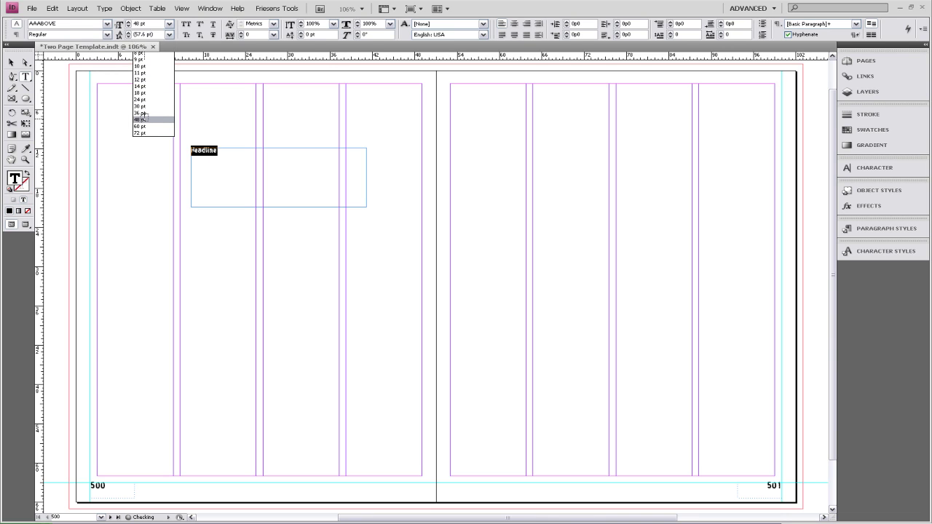
left_click(144, 119)
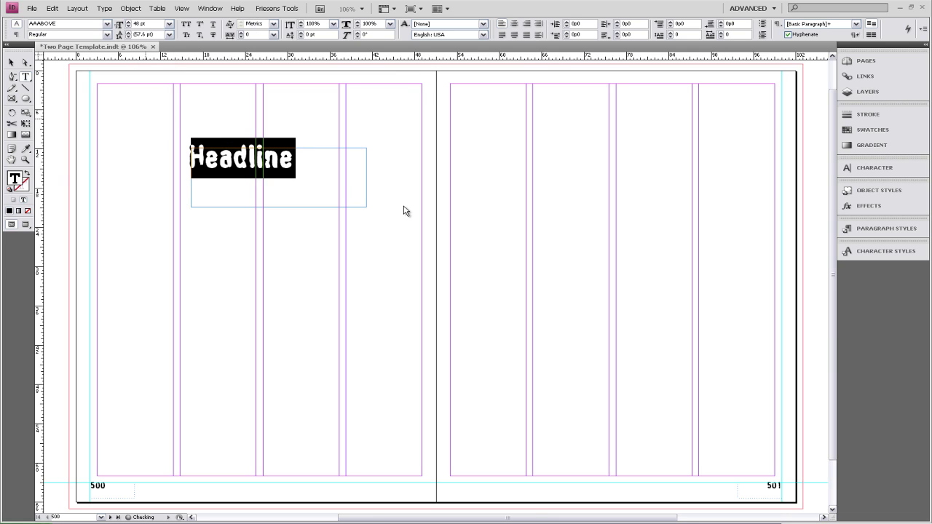
Create a character style named "Headline" from the selected headline text
left_click(876, 253)
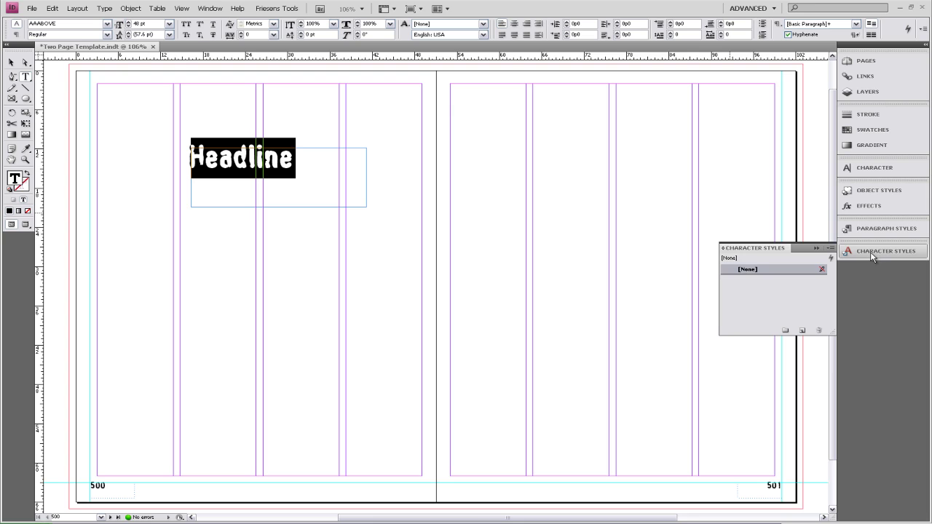
left_click(830, 250)
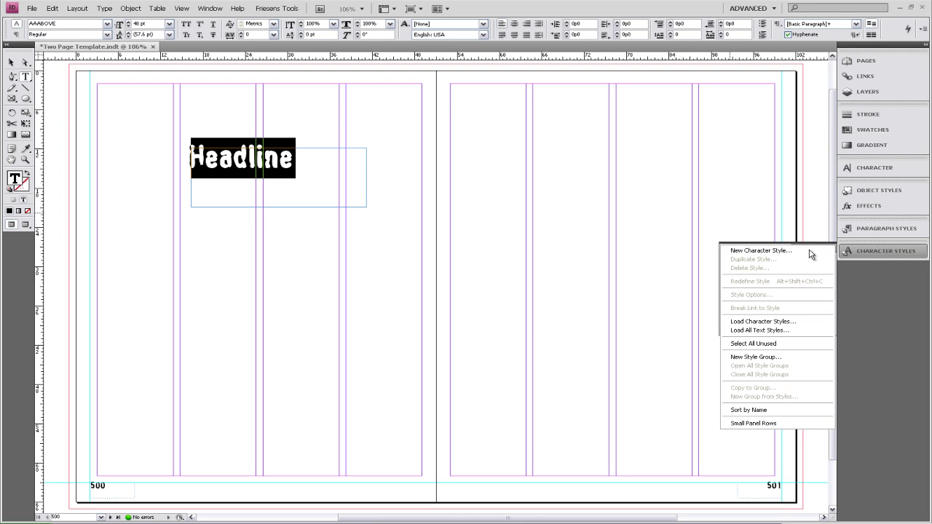
left_click(810, 254)
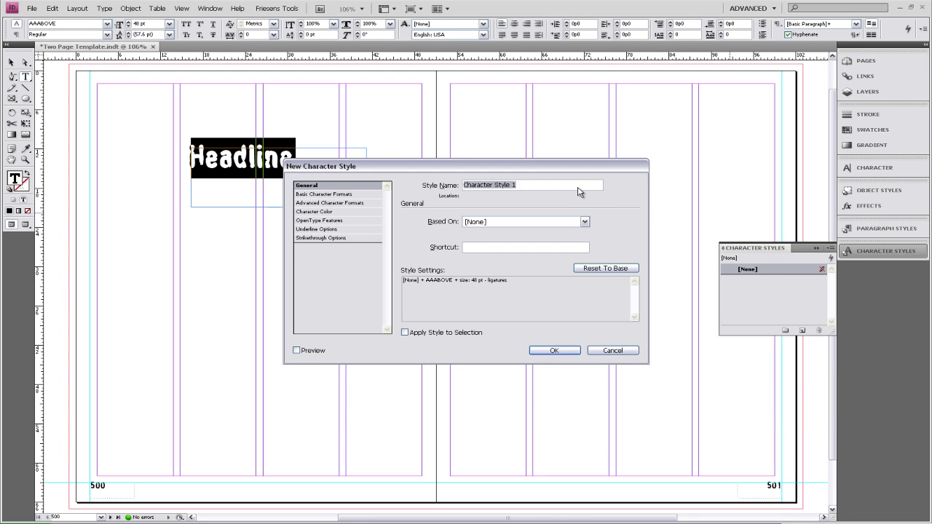
type("Headline")
left_click(542, 351)
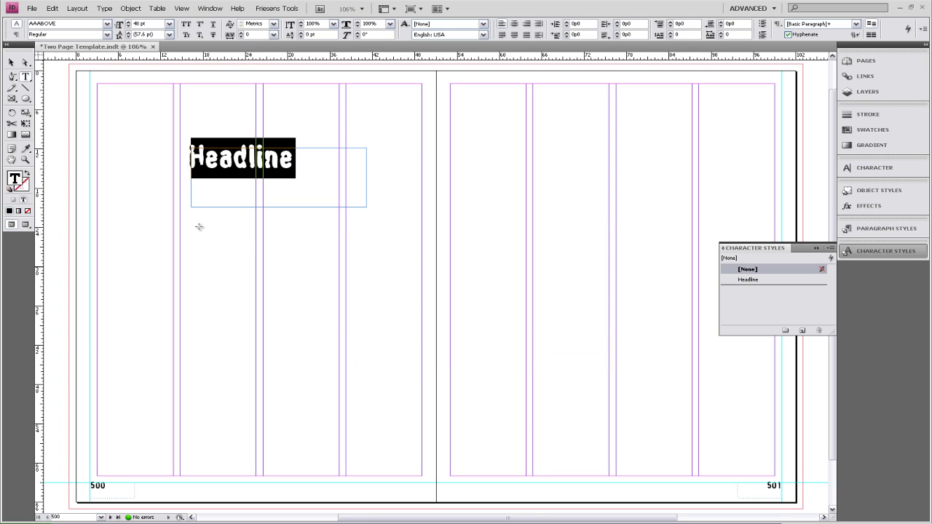
Draw a second text frame about 22 picas wide below the headline frame and enter "Body Copy" in it
left_click(228, 278)
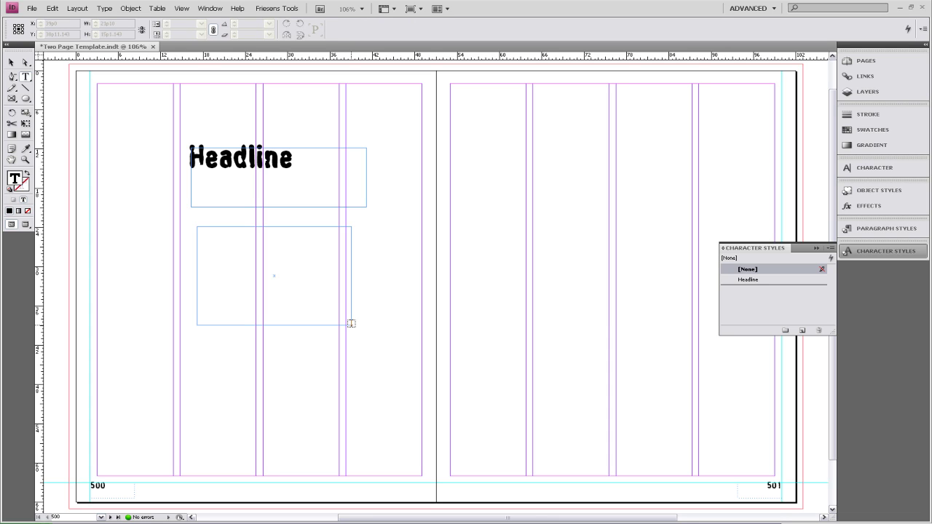
left_click(217, 236)
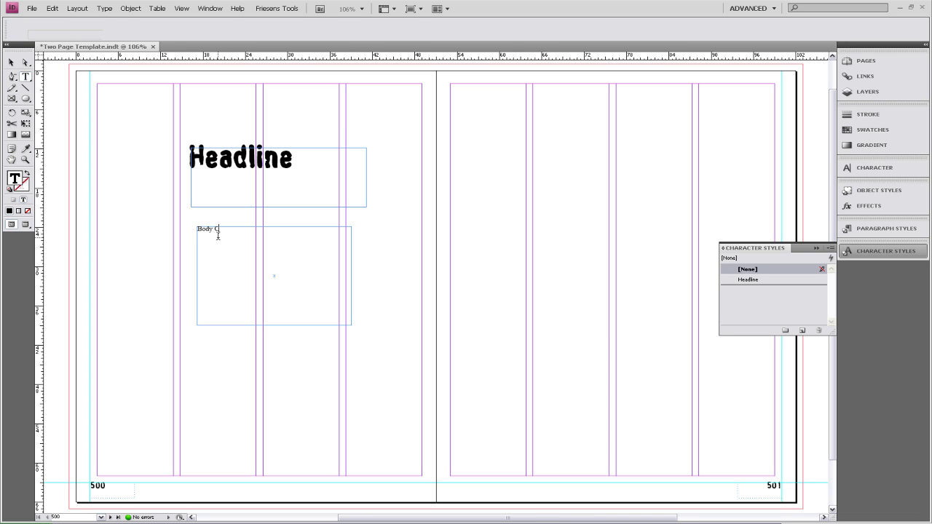
type("y")
Set all of the Body Copy text in the AAEBONY font at 11 pt
key("ctrl+a")
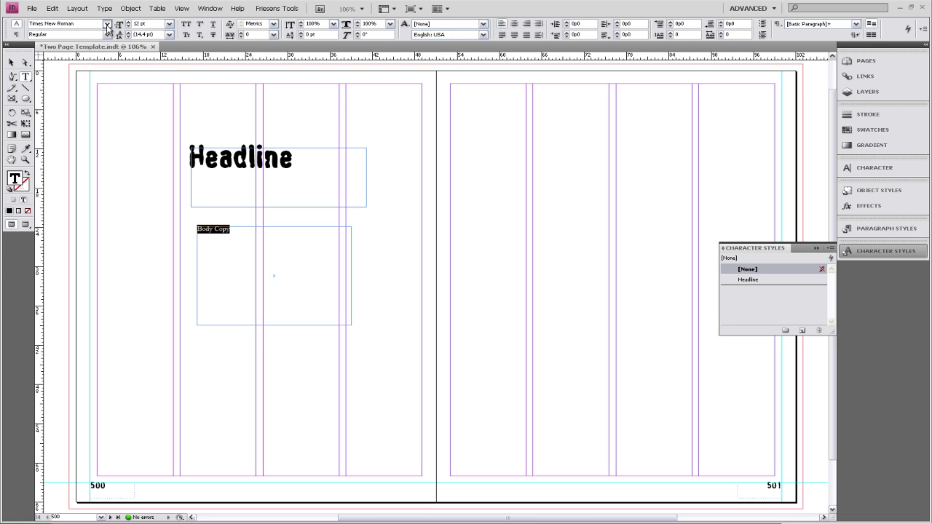
left_click(107, 27)
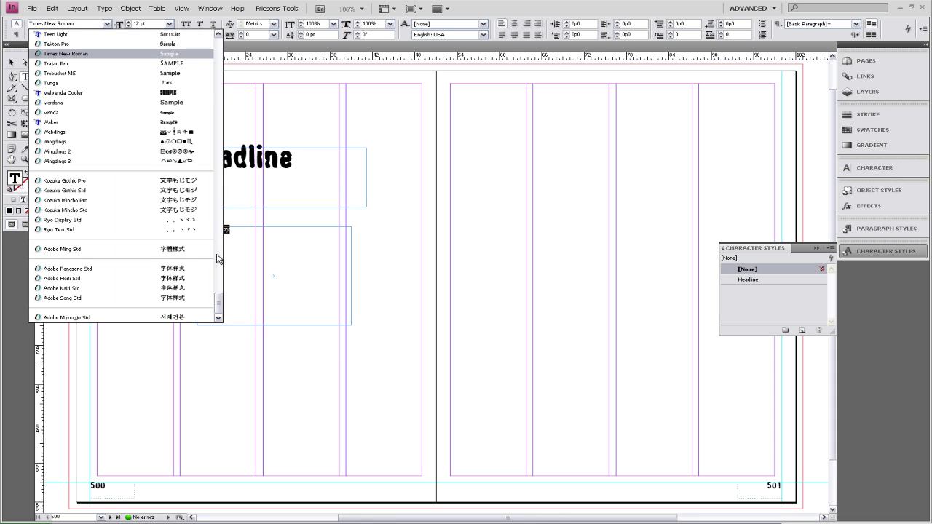
left_click_drag(219, 302, 216, 100)
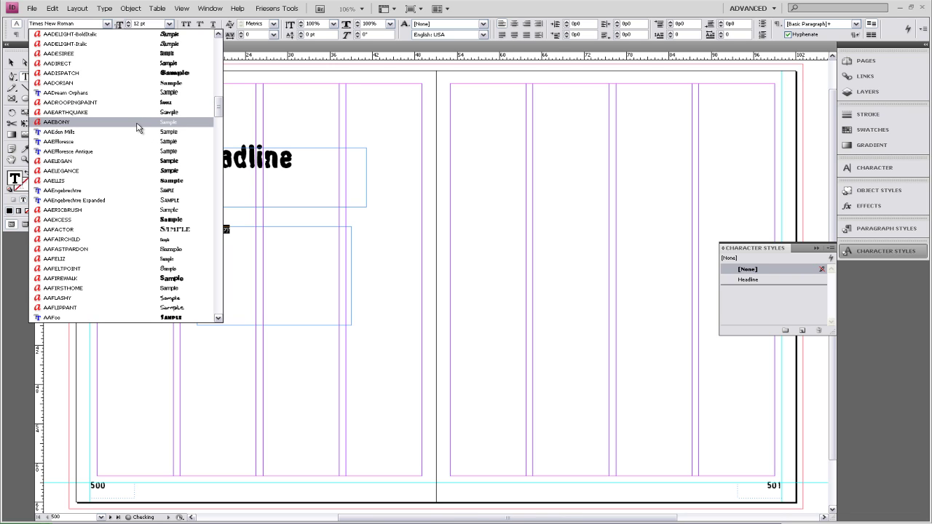
scroll(140, 127, "down", 5)
scroll(143, 127, "down", 1)
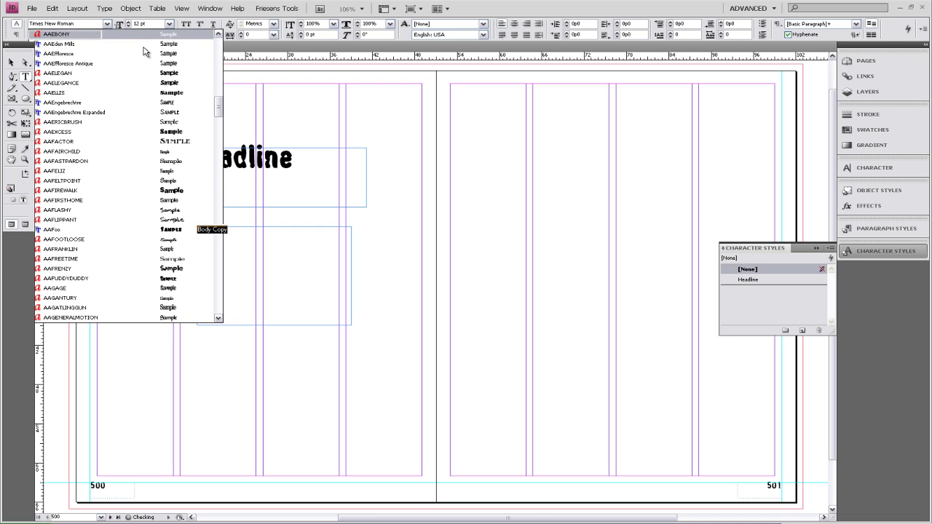
left_click(131, 35)
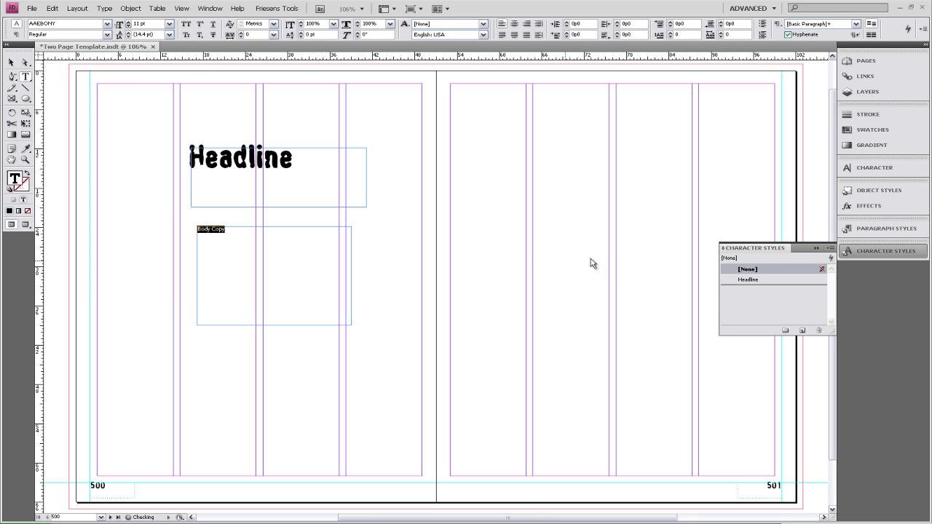
Create a character style named "Body Copy" from the selected body text and close the character styles
left_click(831, 251)
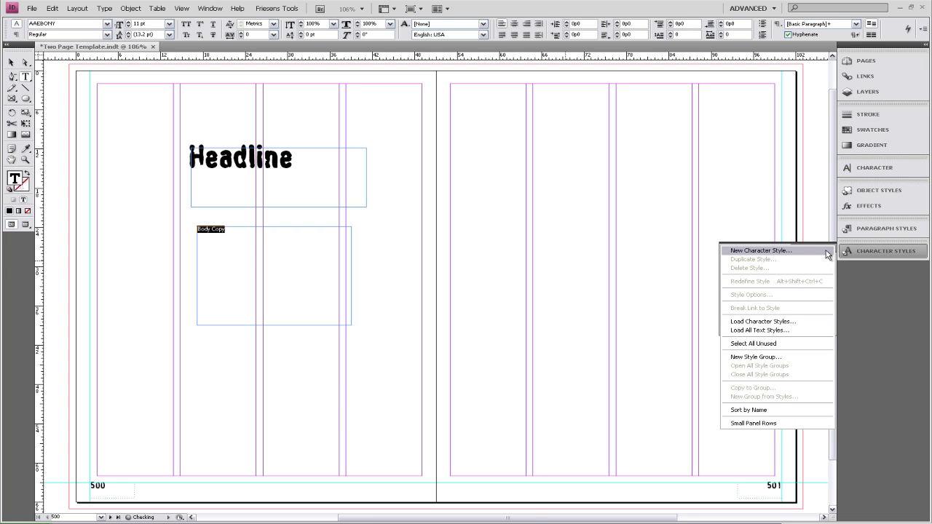
left_click(770, 253)
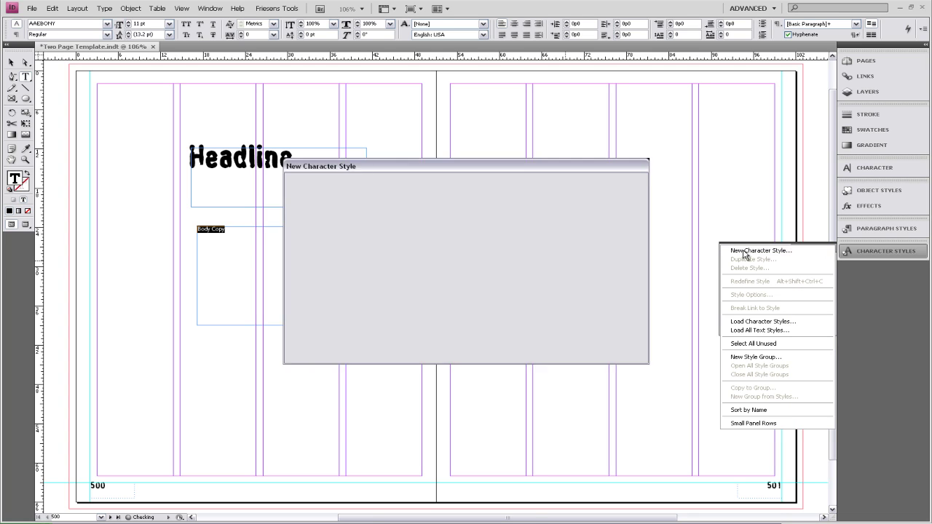
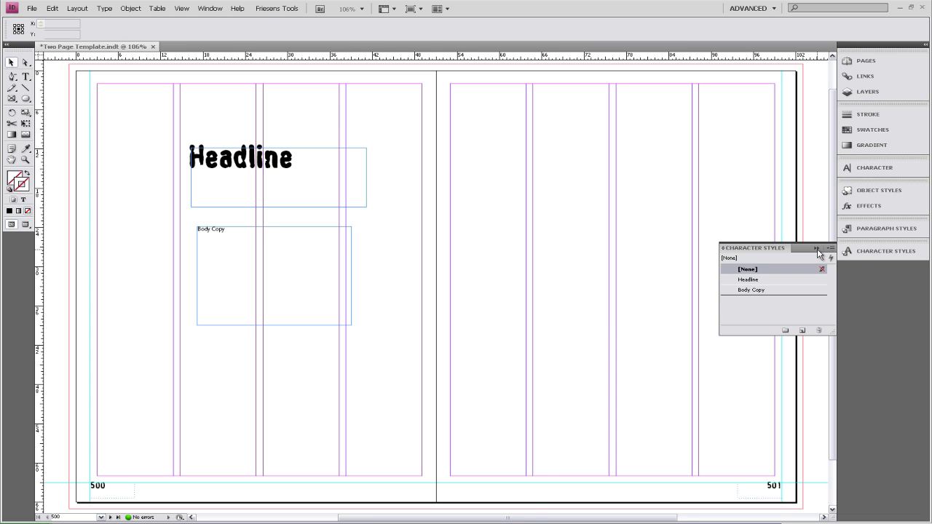
left_click(816, 249)
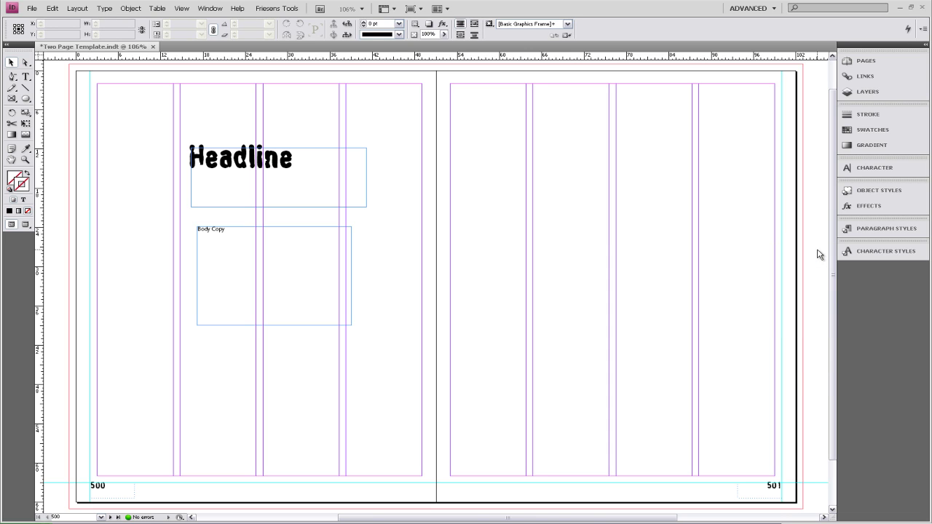
Start a new color swatch without color-value naming and name it "School Blue - FY 287"
left_click(864, 133)
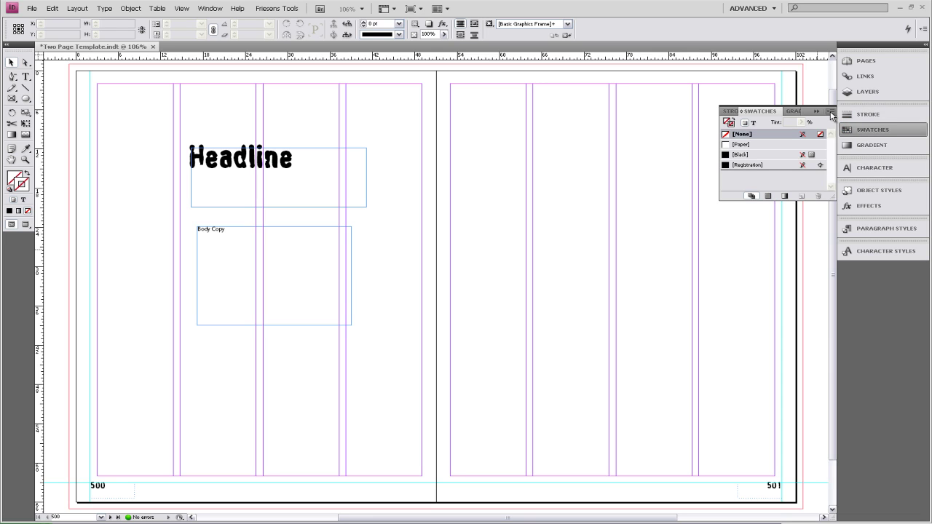
left_click(831, 112)
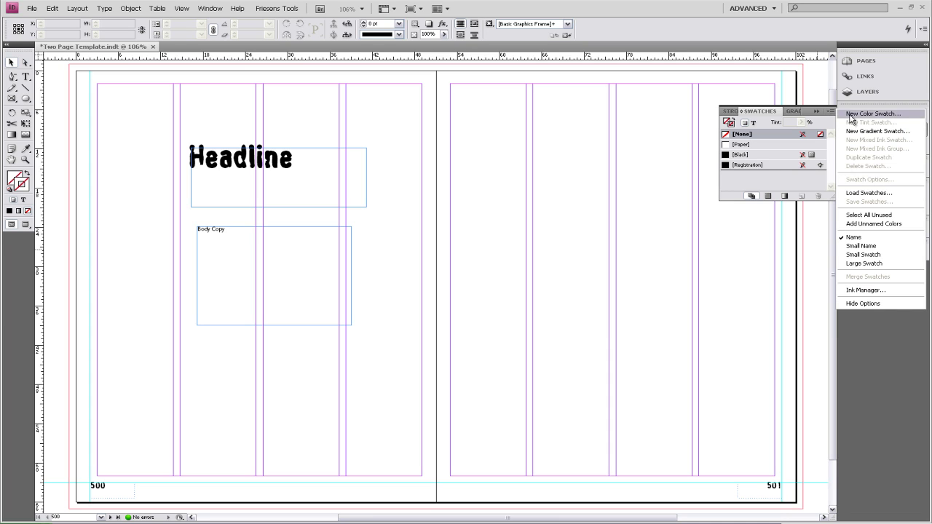
left_click(849, 114)
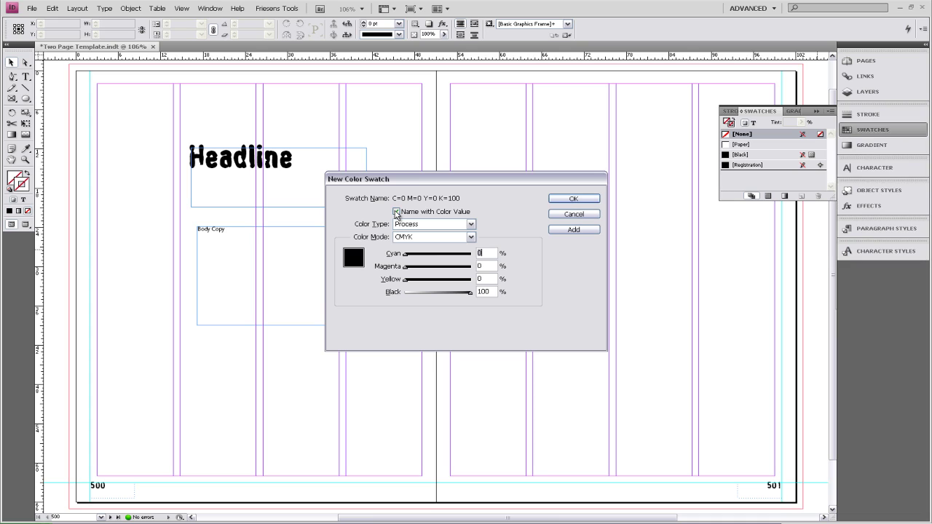
left_click(396, 211)
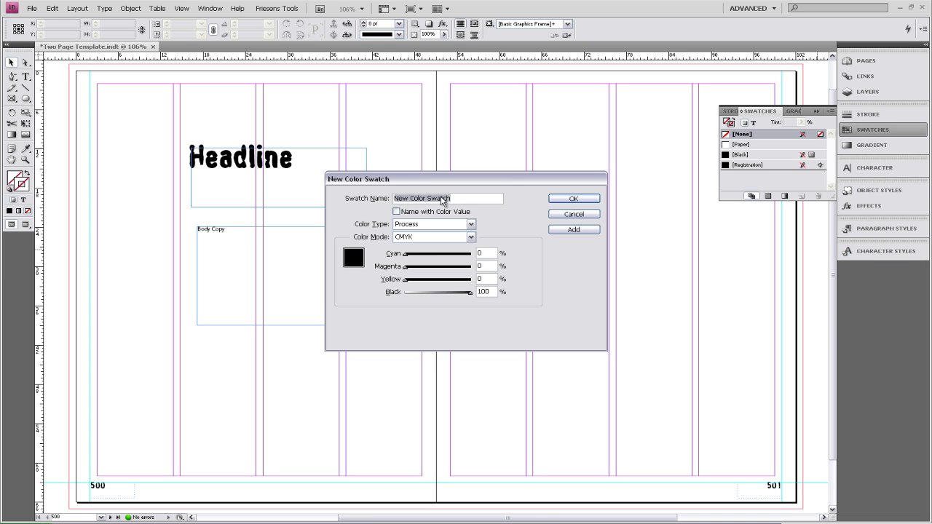
type("S")
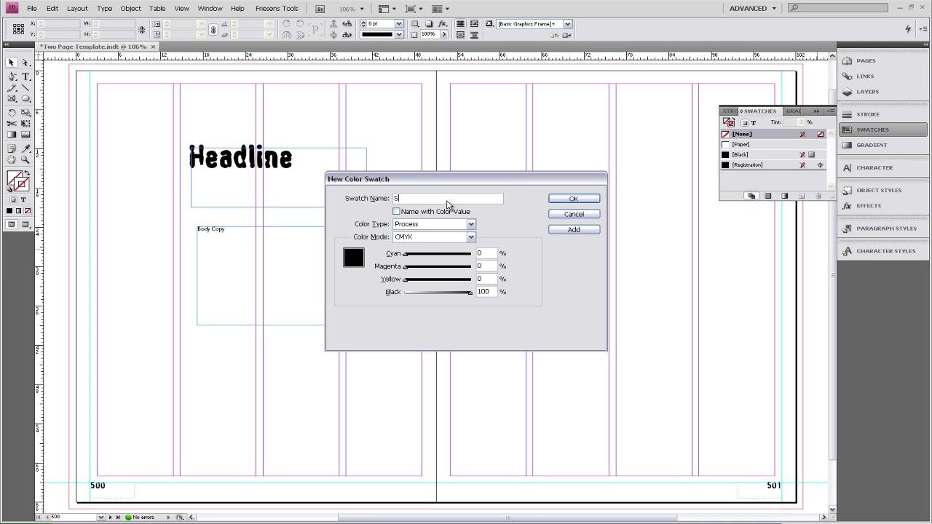
type("chool Blue - FY 287")
Set the new swatch to 100% cyan, 69% magenta and 11% black, create it, and close the swatches
left_click(489, 252)
double_click(480, 252)
type("100")
key("Tab")
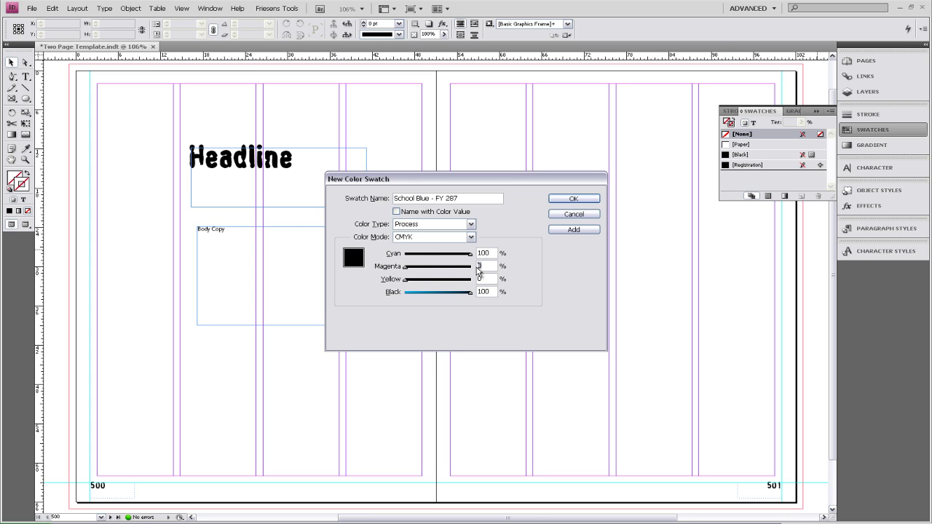
type("69")
double_click(479, 292)
type("11")
left_click(558, 203)
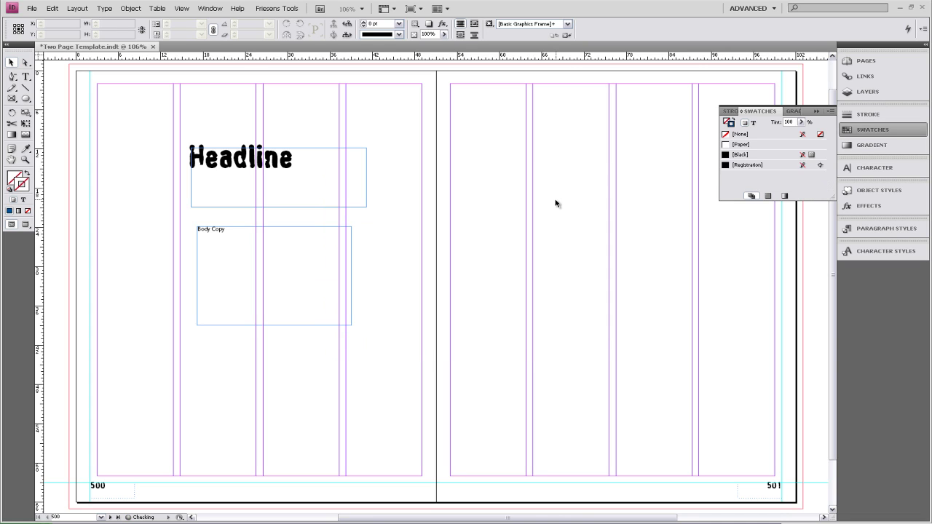
left_click(815, 113)
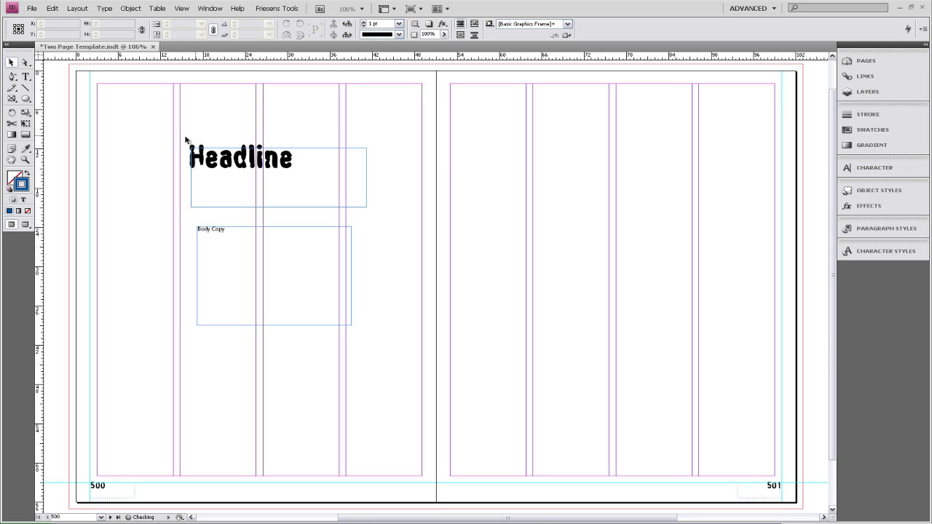
Delete the Headline and Body Copy text frames from page 500
left_click_drag(185, 137, 374, 333)
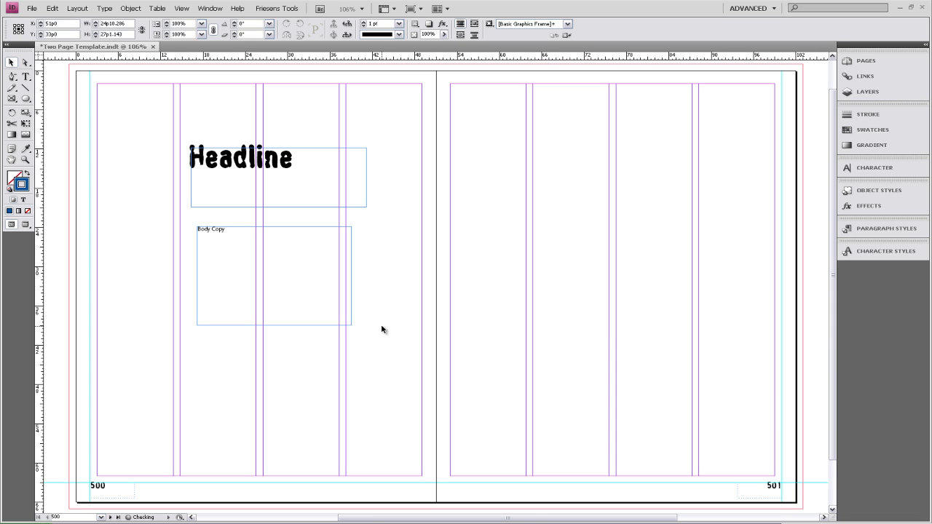
left_click(382, 329)
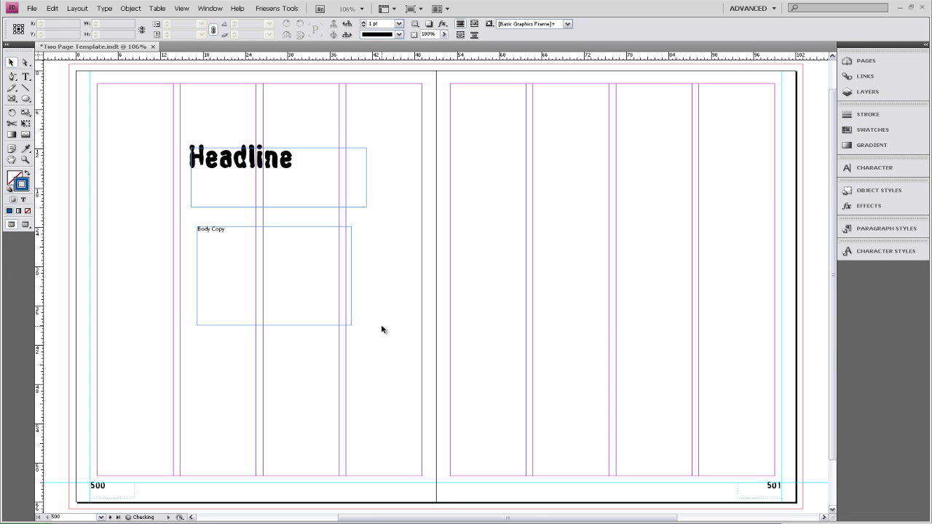
key("ctrl+z")
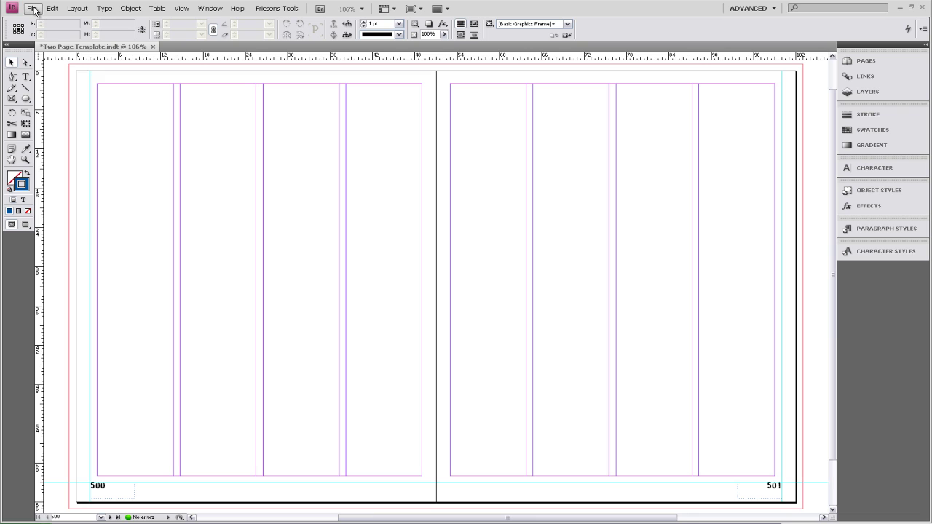
Save the document as the InDesign CS4 template "Two Page Template.indt" in the Templates folder, replacing the existing file
left_click(33, 8)
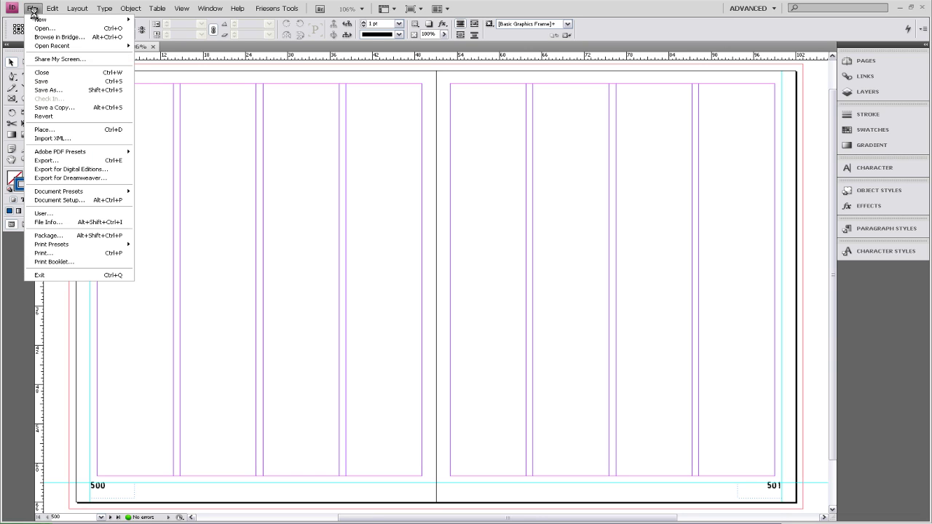
left_click(45, 93)
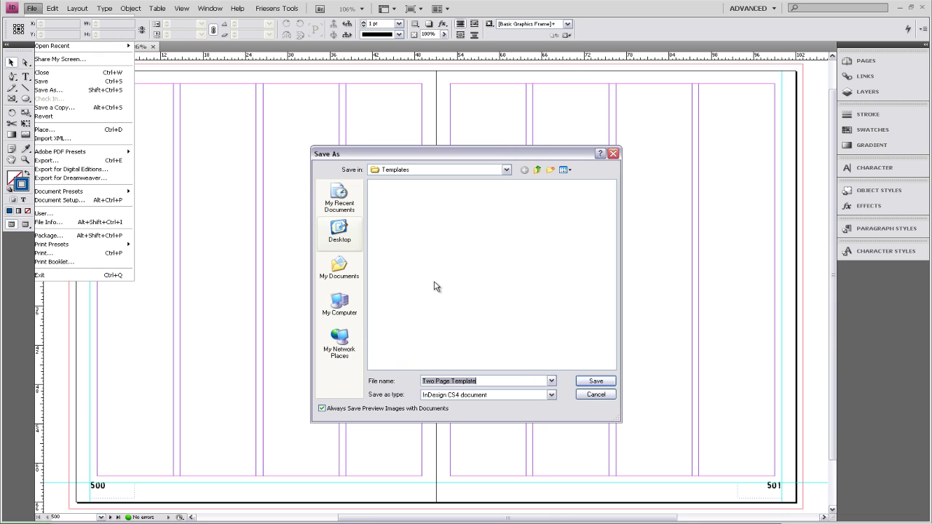
left_click(505, 394)
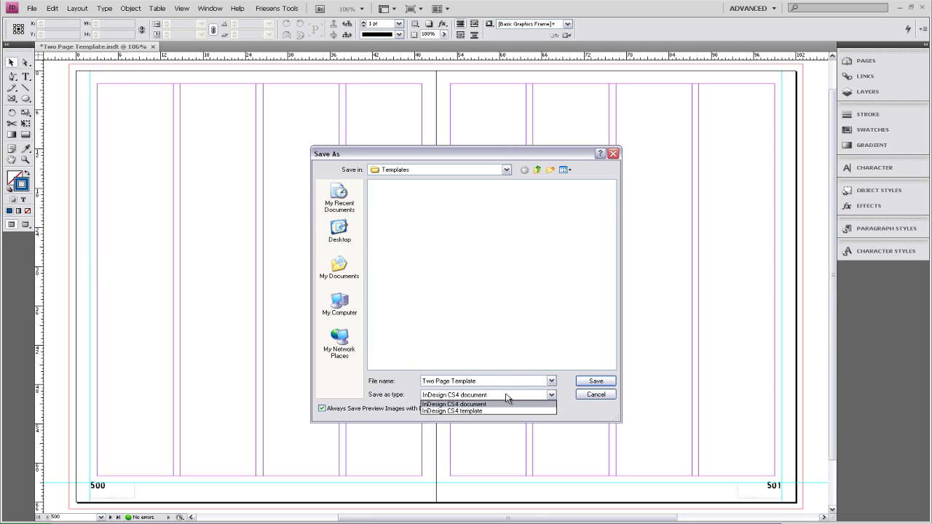
left_click(505, 408)
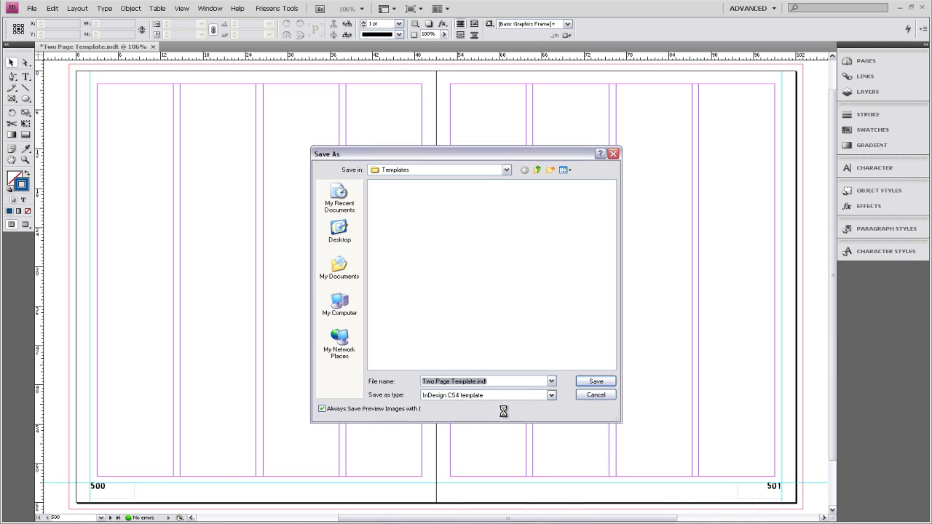
left_click(594, 382)
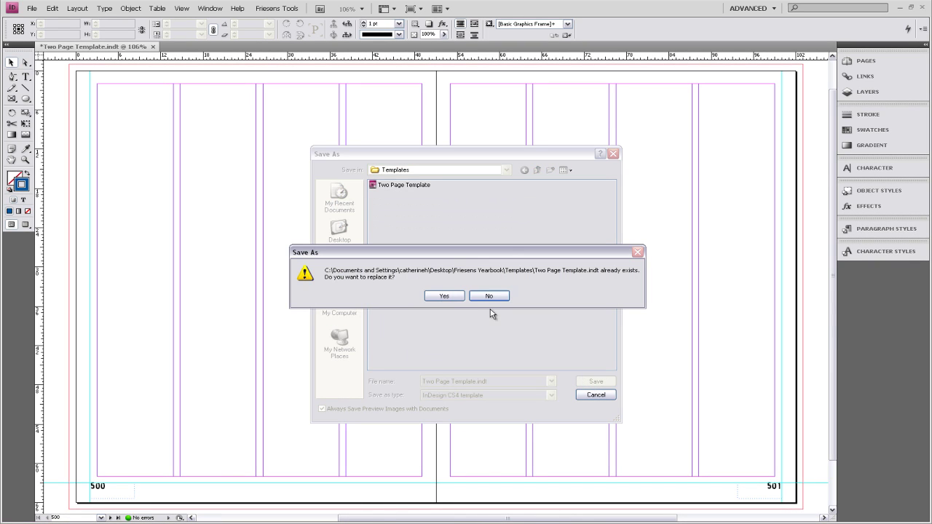
left_click(445, 296)
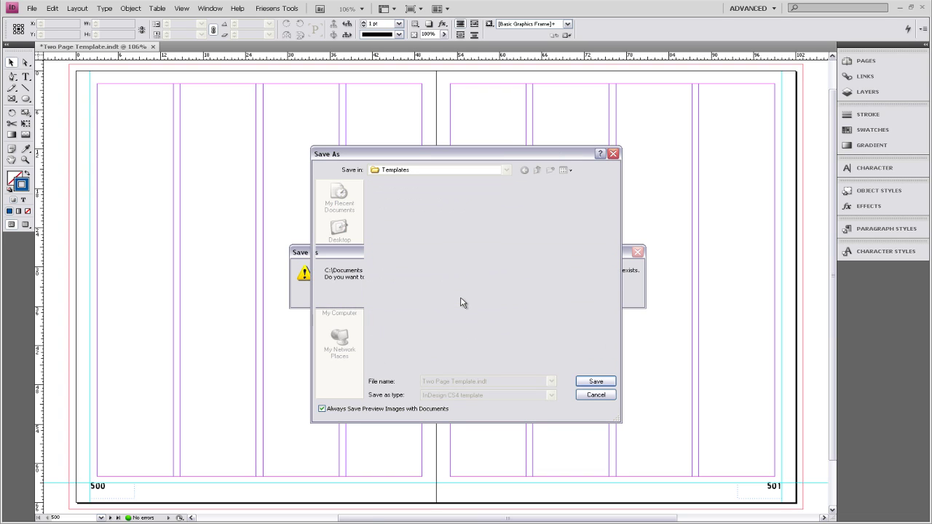